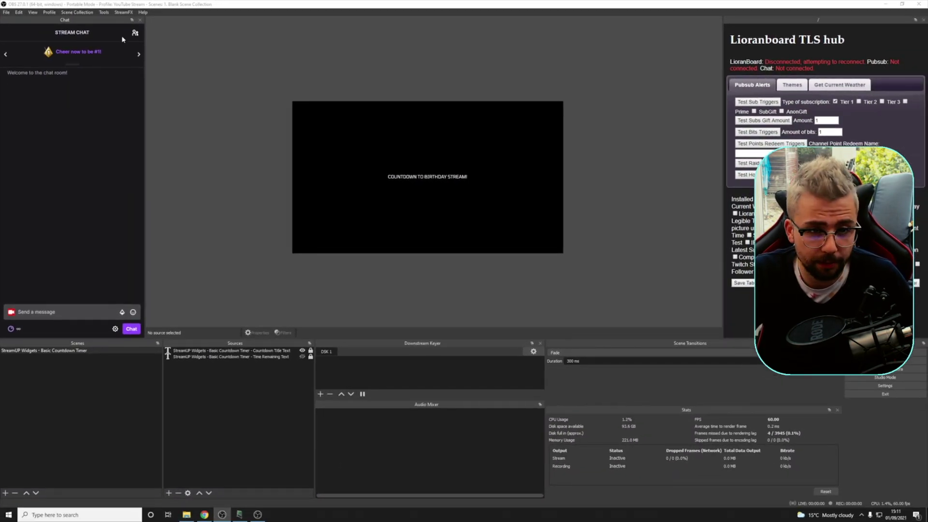
Load the file OBS Install - FFVII Alerts.streamup from the StreamUP - FFVII Alerts folder with the StreamUP tool
click(103, 12)
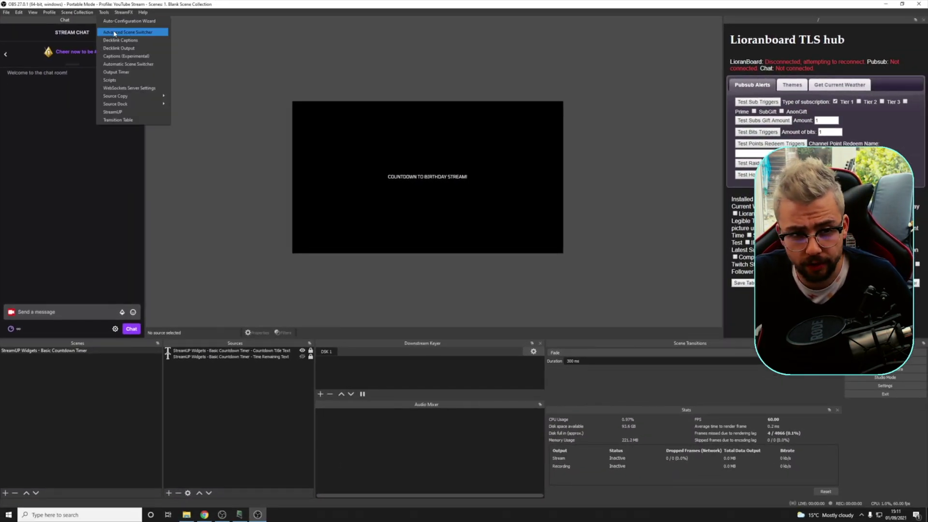
mouse_move(126, 106)
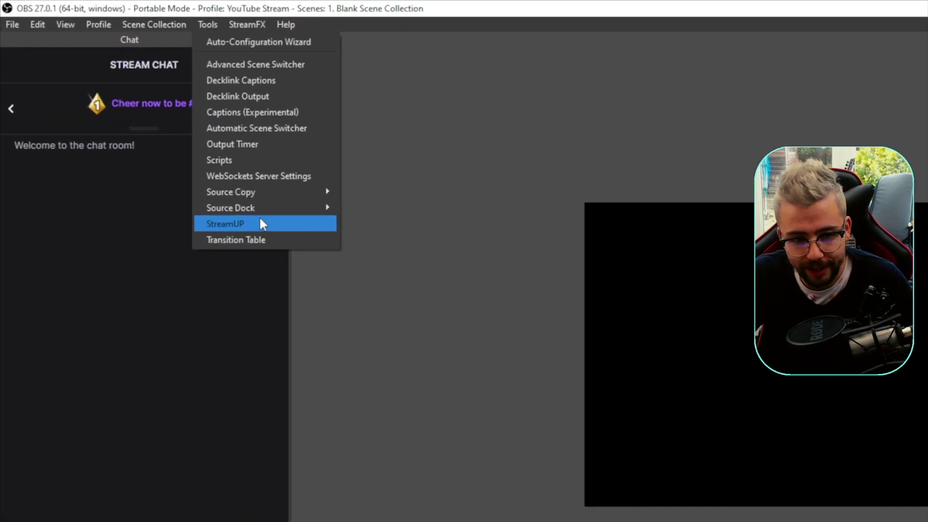
click(261, 224)
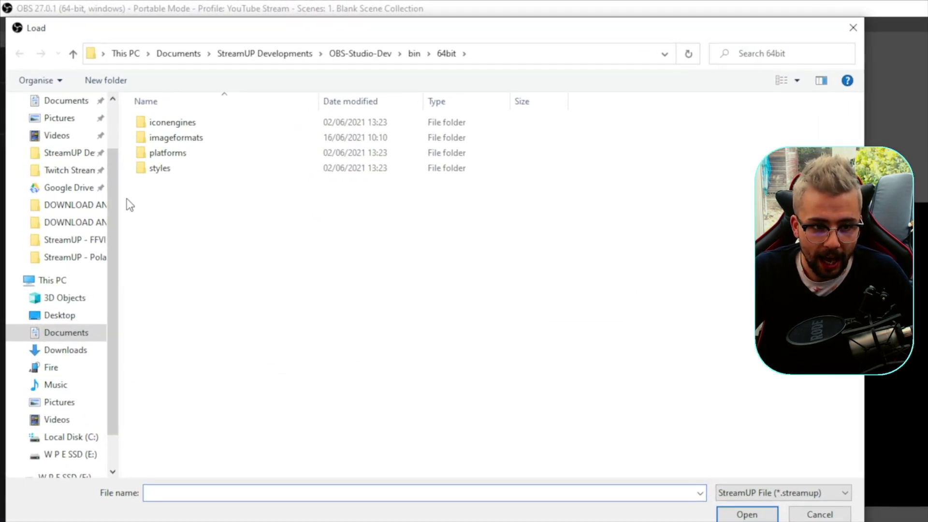
click(76, 242)
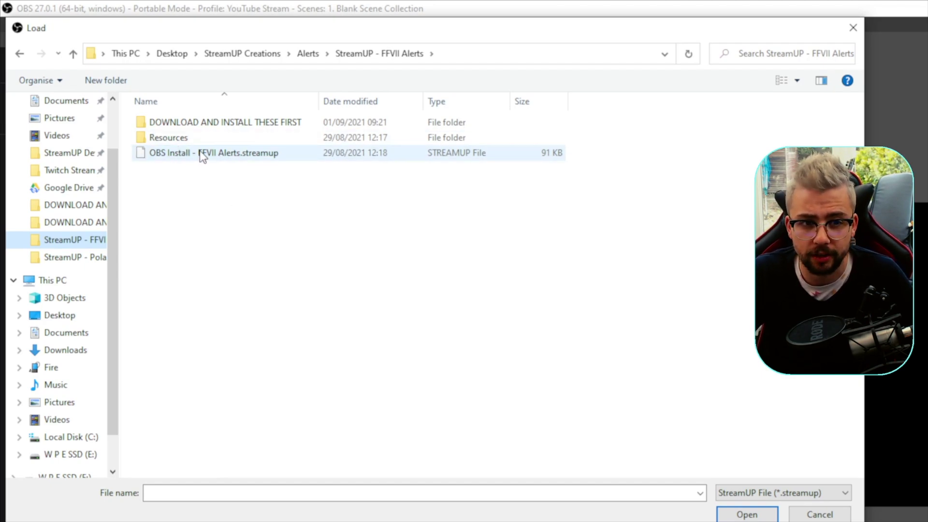
double_click(248, 154)
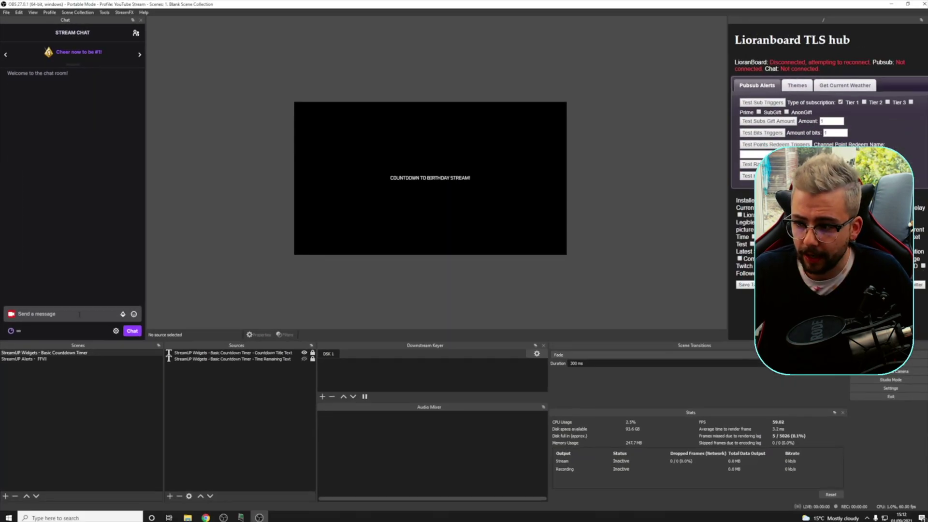
Open the filters of the StreamUP Alerts - FFVII scene and trigger its Main Menu, Sub Box, Amount Box and Confirm Box ON filters
click(47, 359)
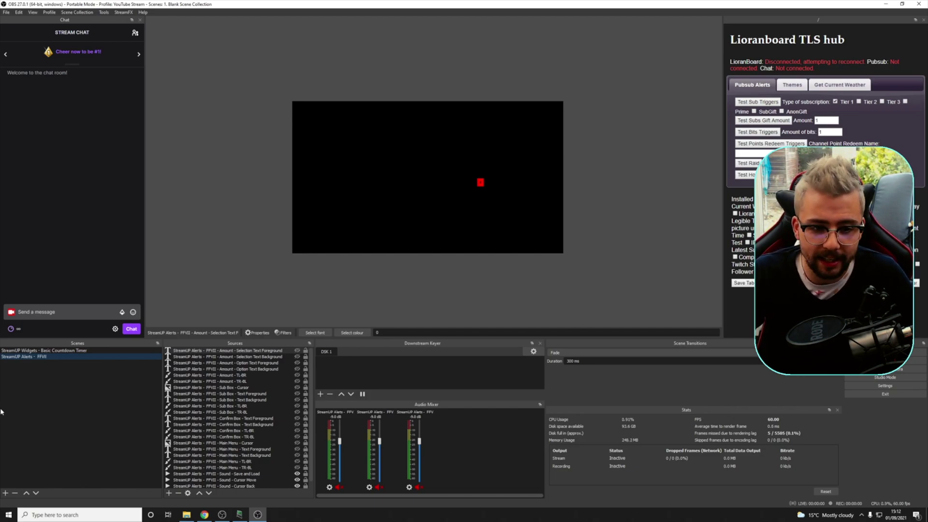
right_click(33, 360)
click(53, 454)
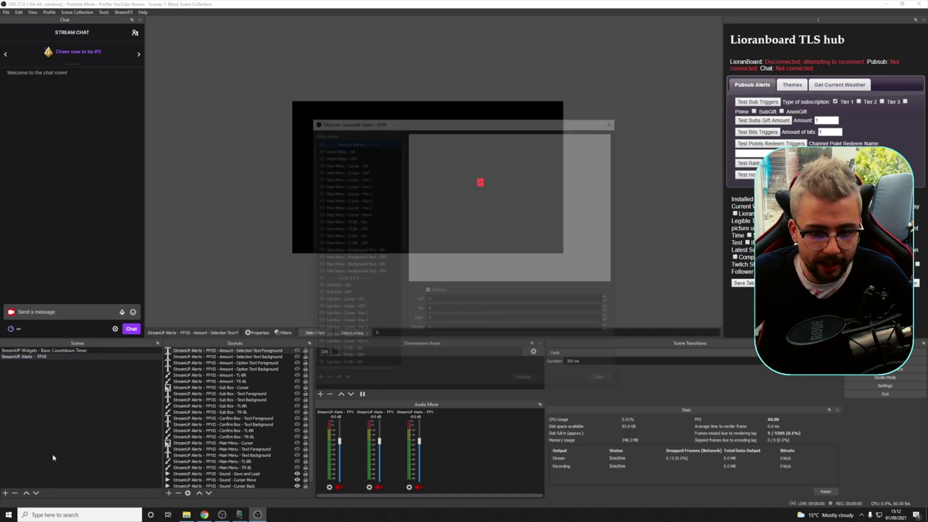
drag(420, 129, 650, 166)
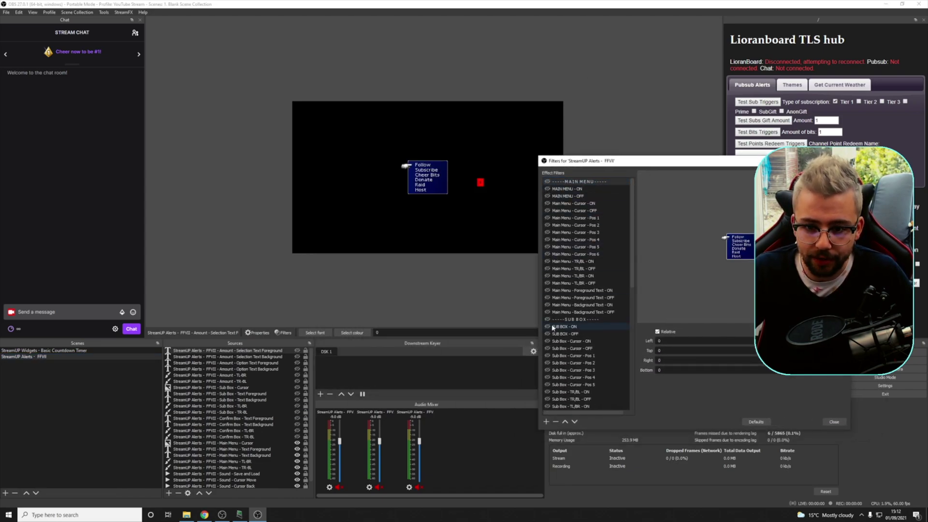
scroll(549, 328, down, 6)
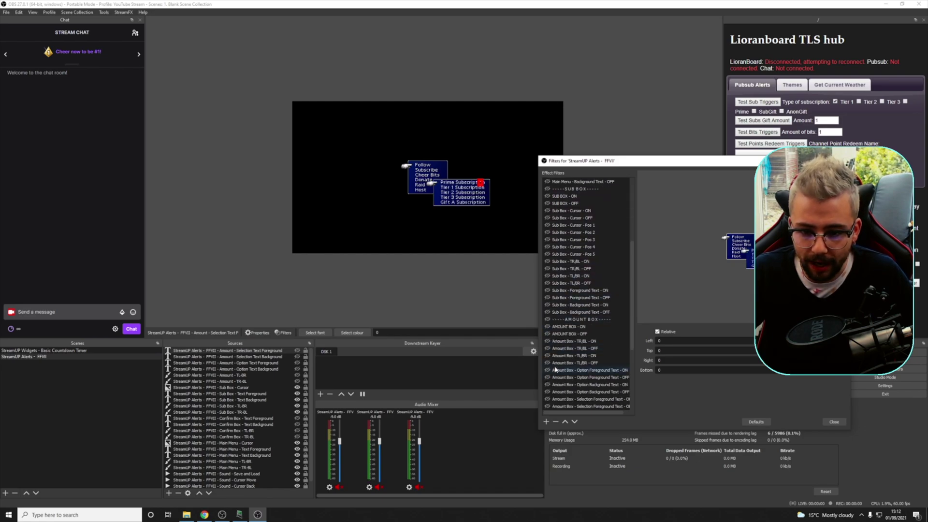
click(547, 327)
scroll(551, 332, down, 6)
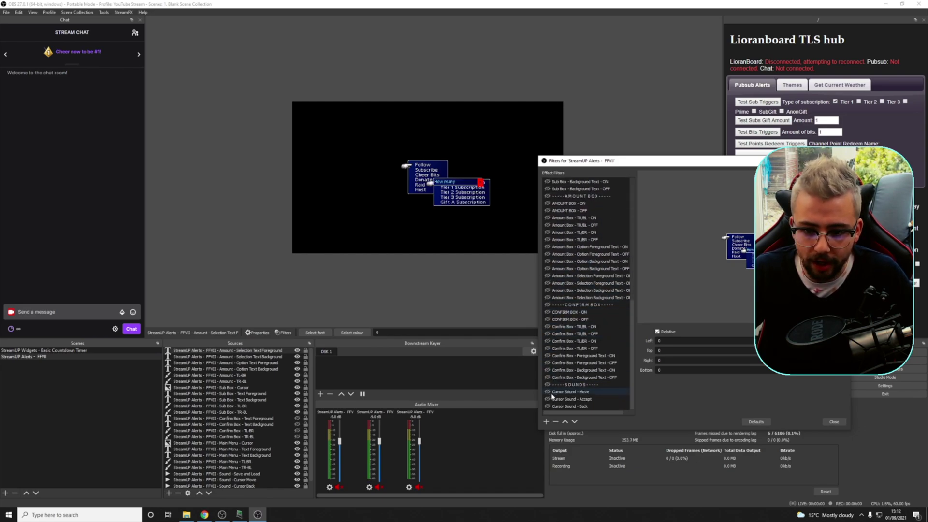
click(415, 304)
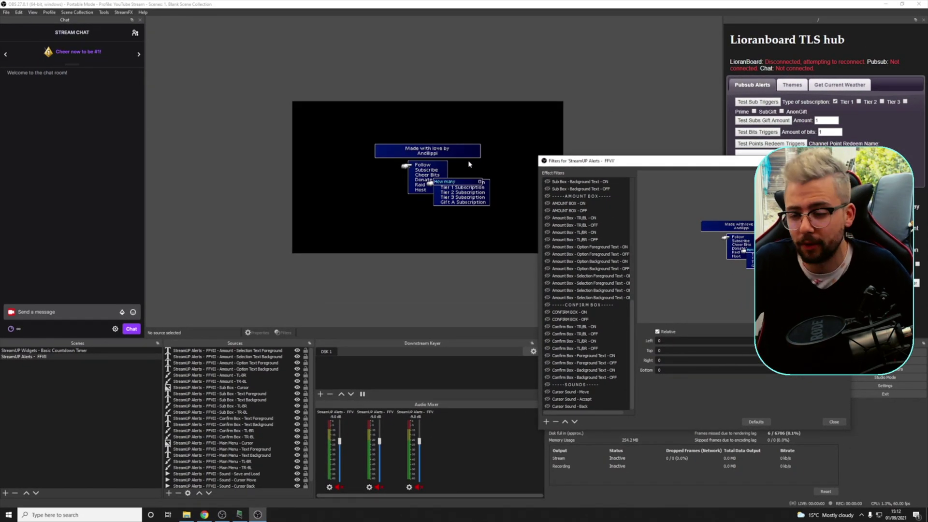
Load the file Just Chatting.streamup from the Desktop with the StreamUP tool
click(101, 13)
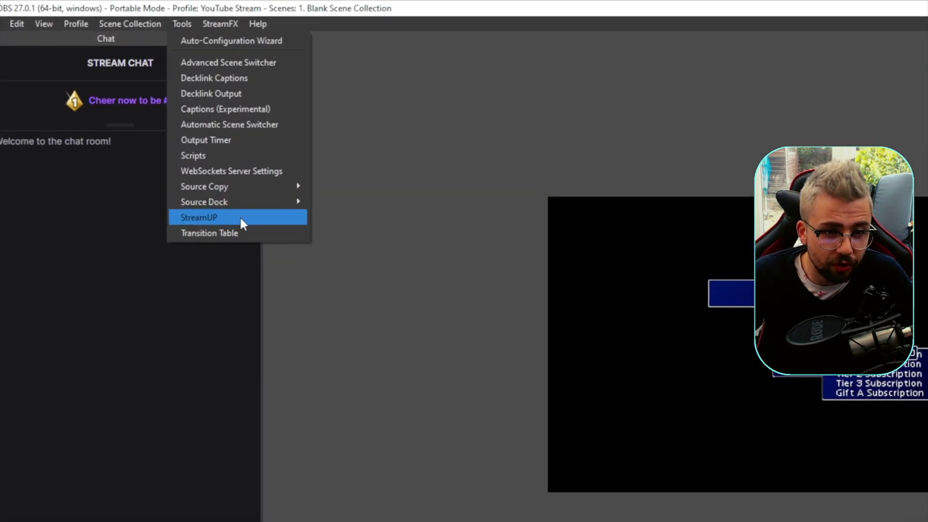
click(133, 111)
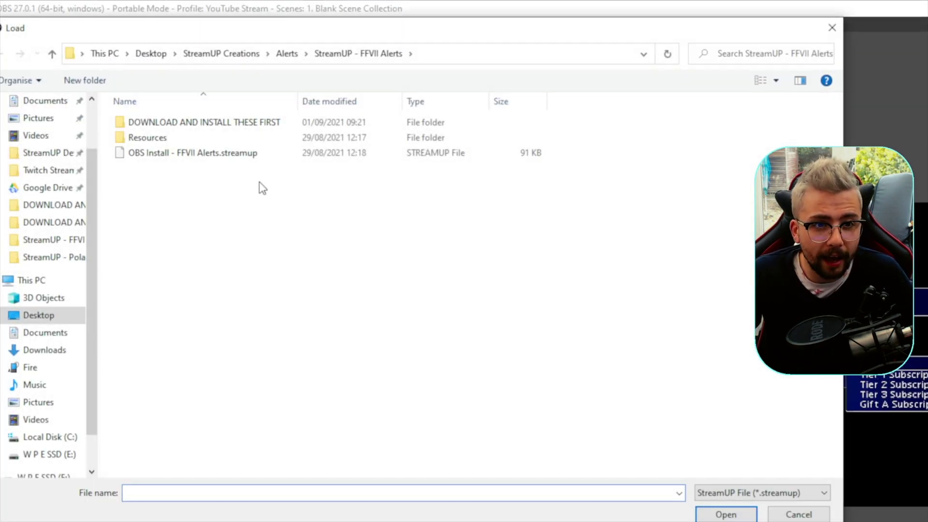
scroll(27, 164, up, 2)
click(34, 131)
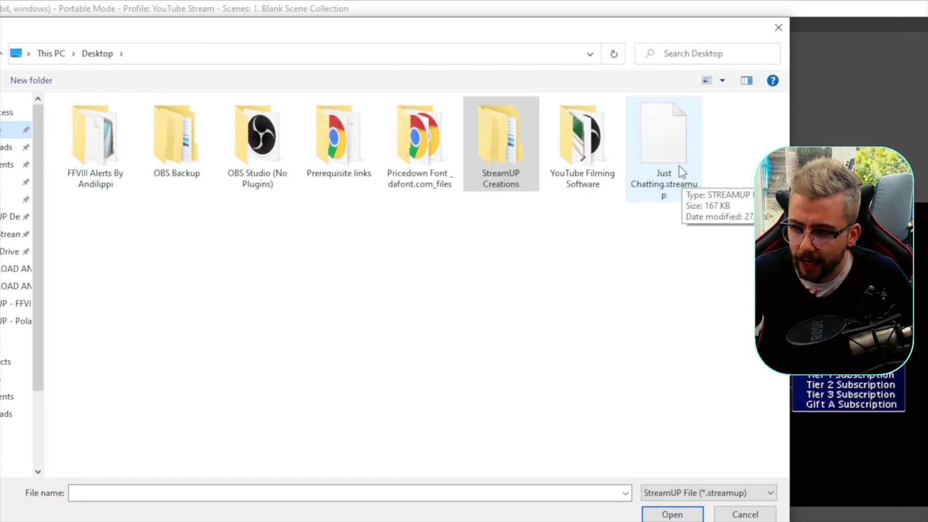
double_click(679, 166)
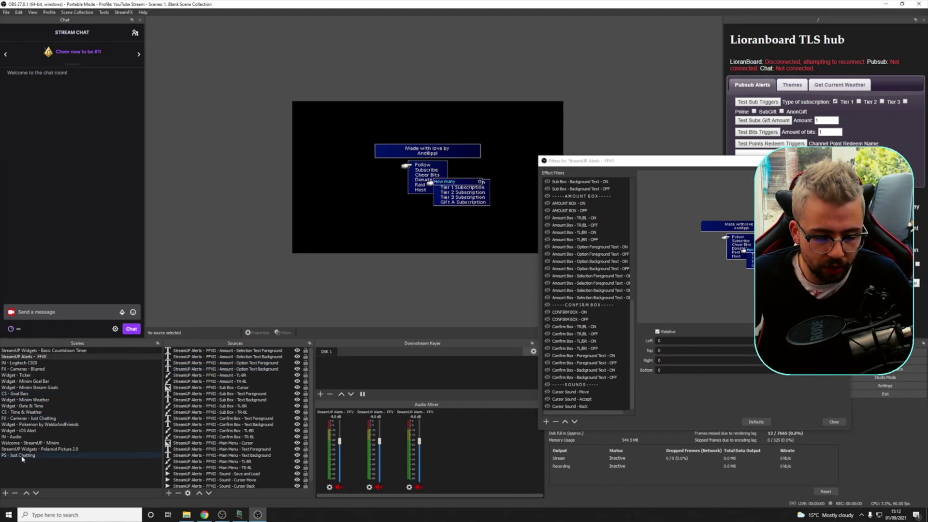
In the IN - Logitech C920 scene, set the camera's device to OBS Virtual Camera, then unlock the source and shrink it to fit the canvas
click(19, 363)
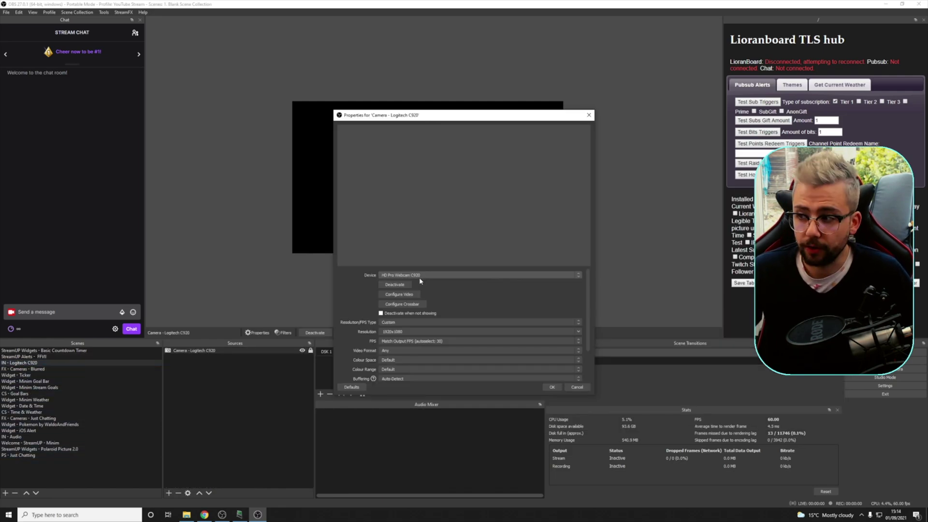
click(418, 274)
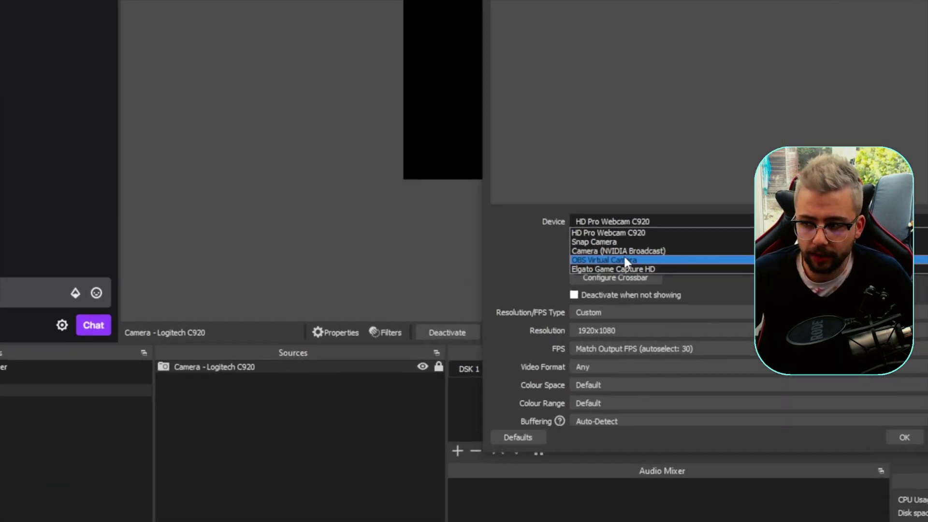
click(409, 295)
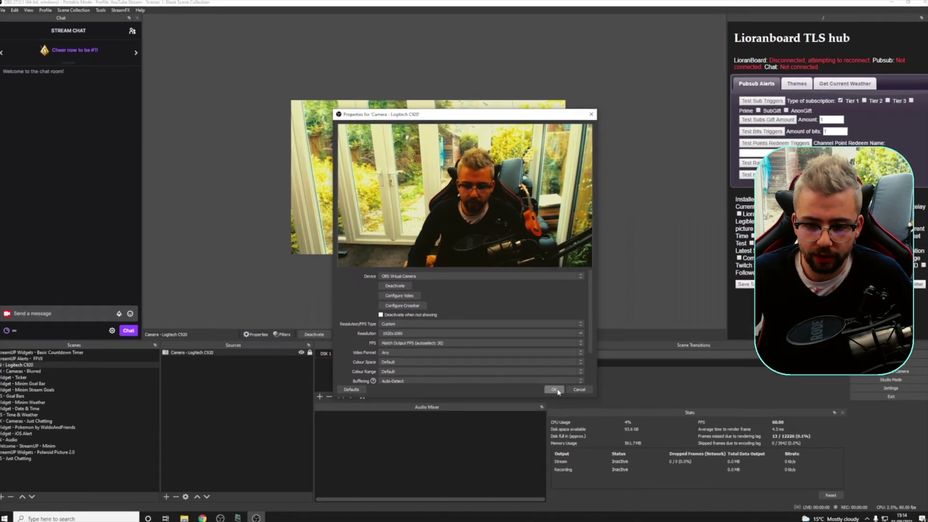
click(556, 387)
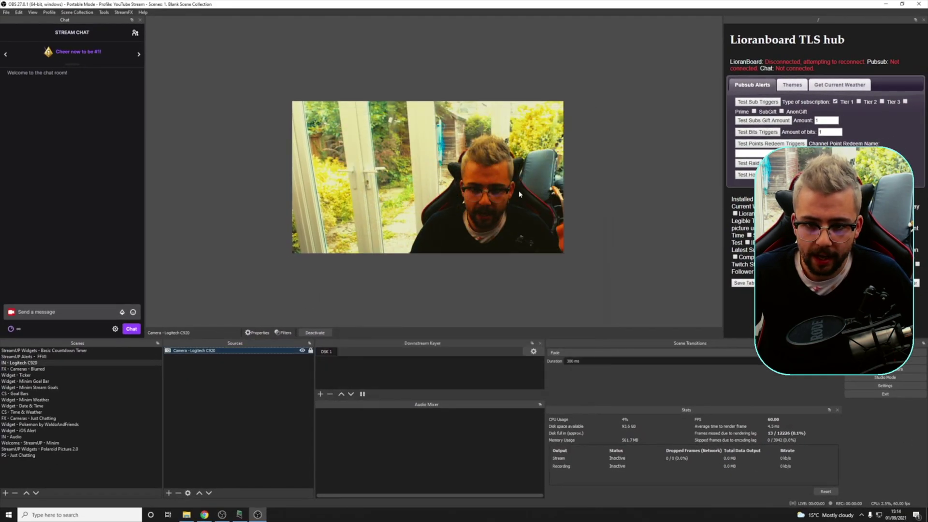
click(312, 351)
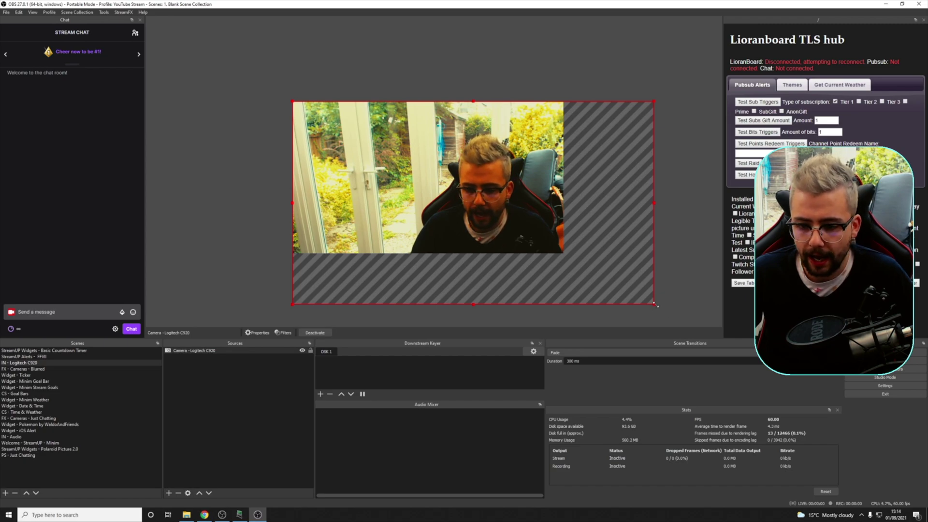
drag(656, 305, 566, 247)
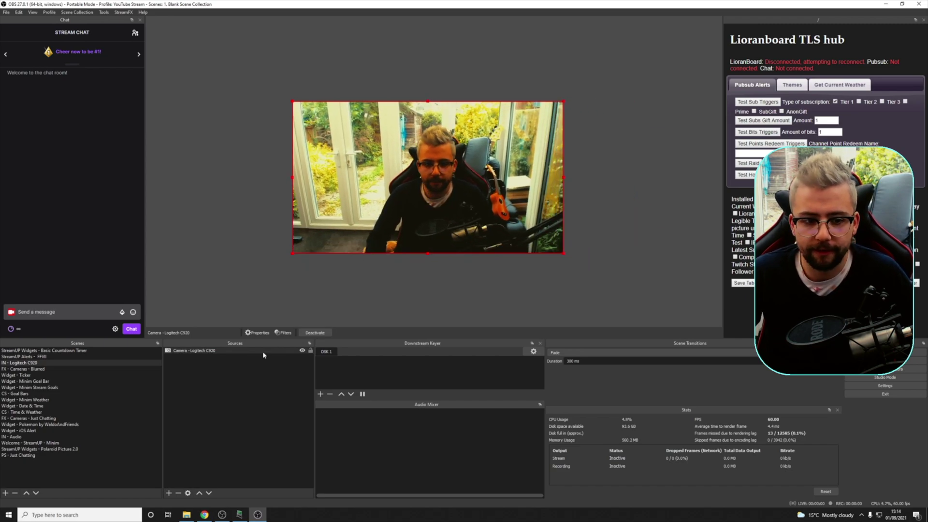
Switch to the PS - Just Chatting scene and examine its camera, banners and ticker in the preview
click(30, 456)
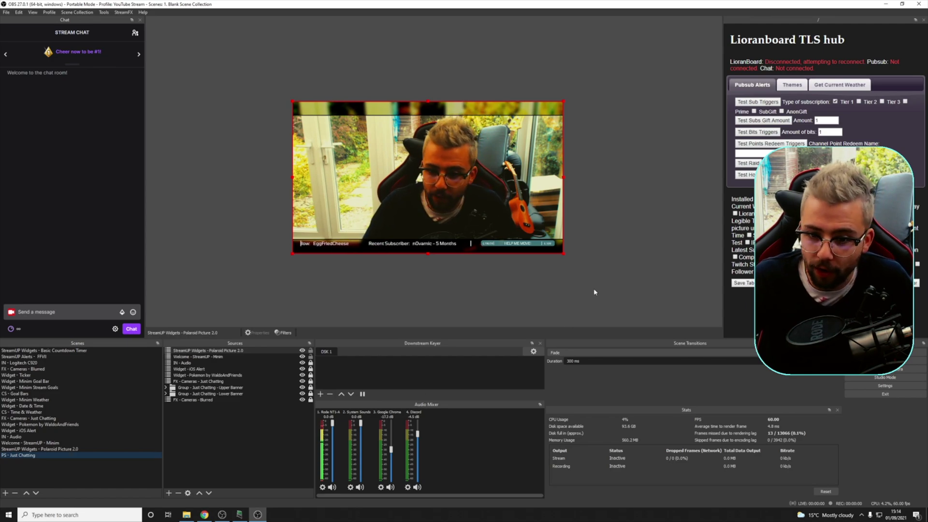
scroll(493, 234, up, 3)
drag(493, 234, 354, 267)
scroll(411, 230, down, 4)
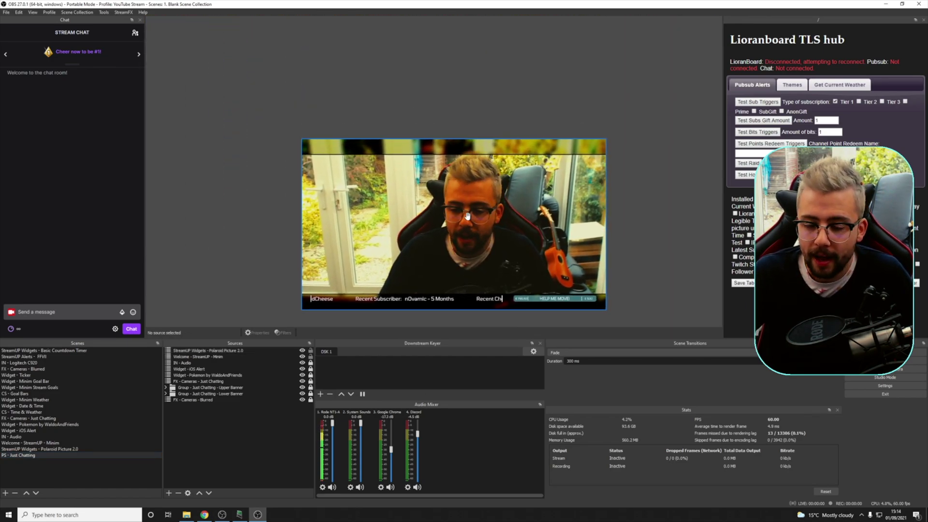
drag(467, 216, 447, 143)
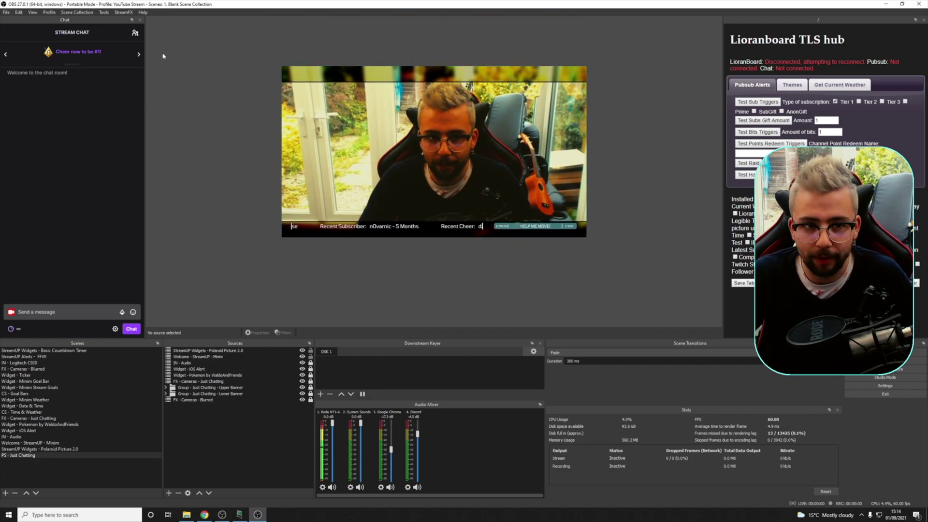
Load OBS Install - GTA V Wasted 2.0.streamup from the StreamUP - GTA V Wasted 2.0 folder under StreamUP Creations, Effects
click(104, 13)
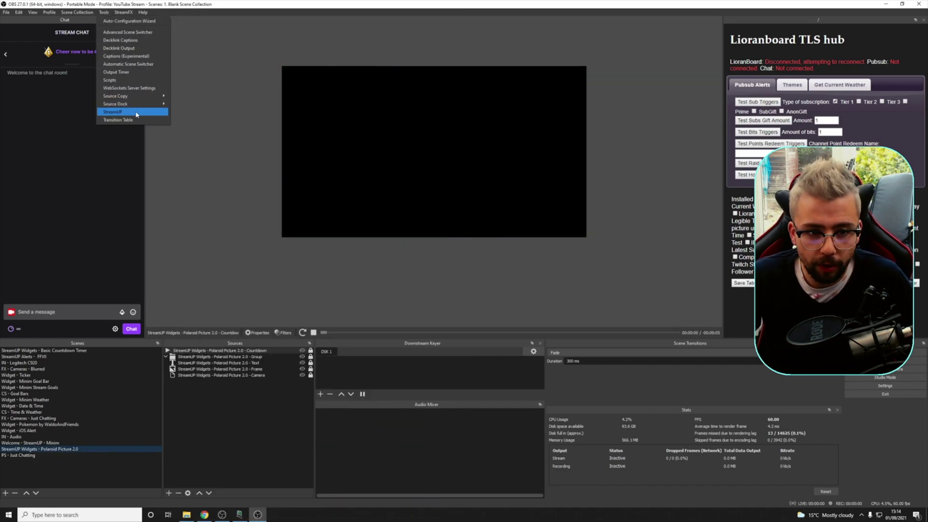
click(136, 114)
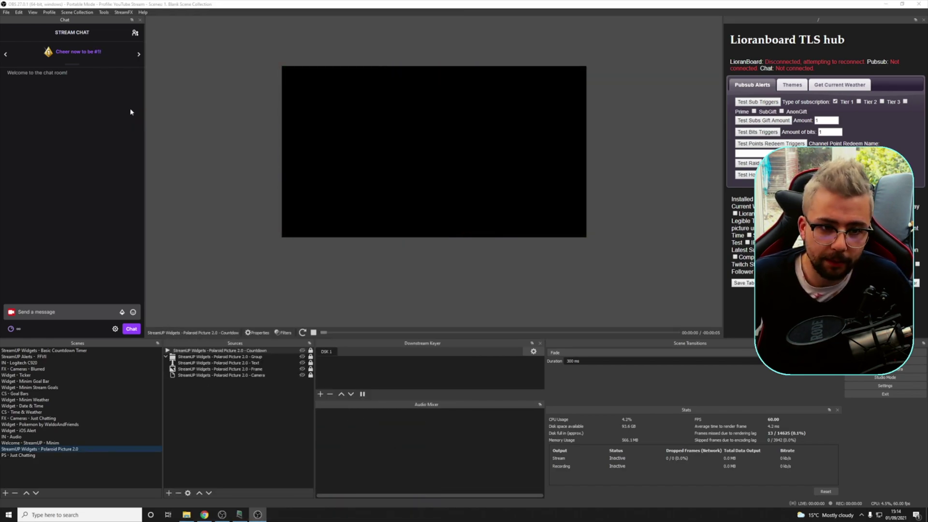
click(155, 27)
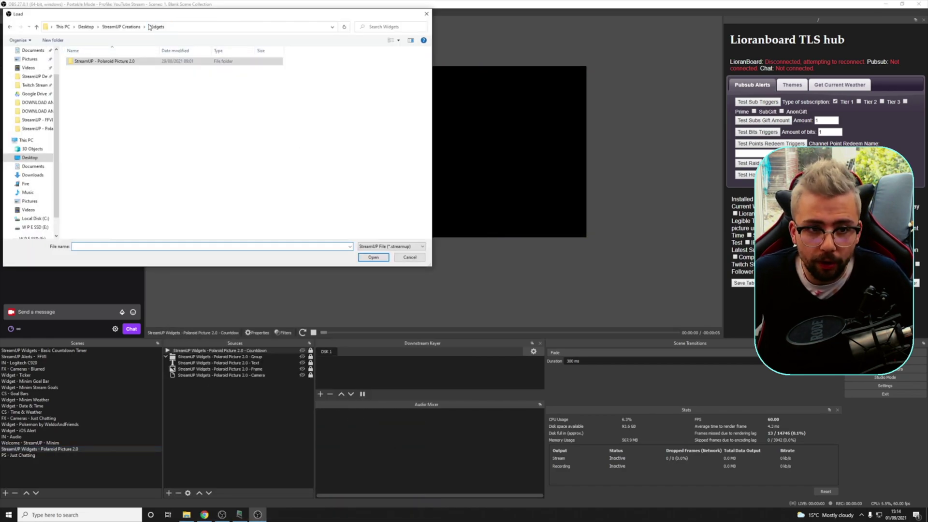
click(129, 25)
double_click(96, 61)
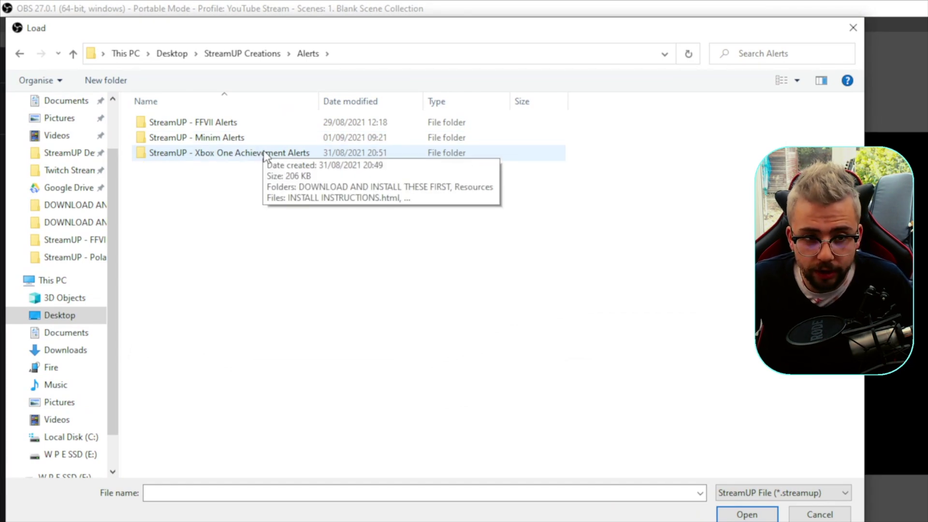
click(242, 53)
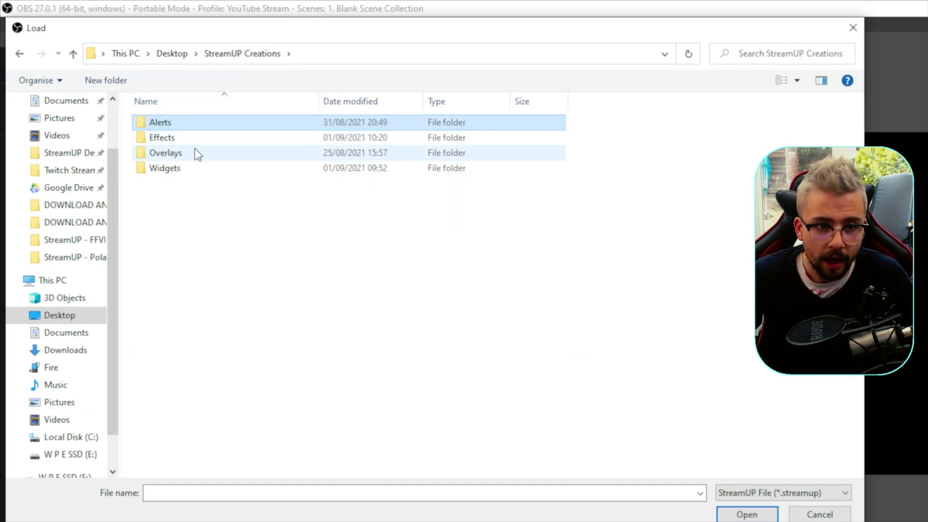
double_click(179, 138)
double_click(205, 123)
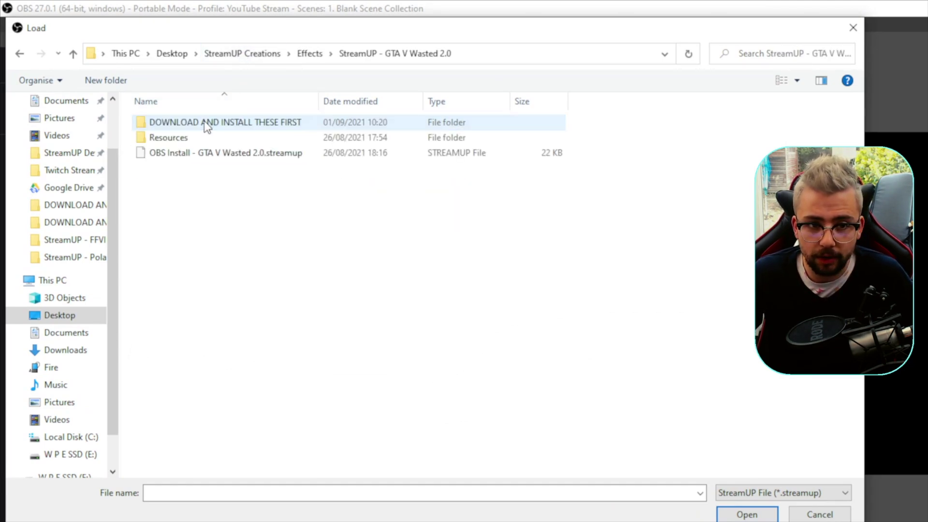
double_click(217, 154)
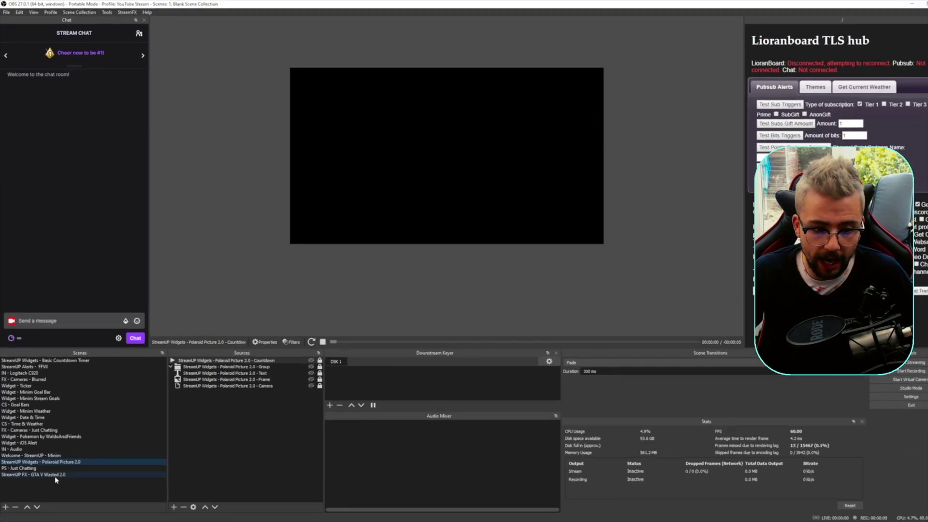
In the StreamUP FX - GTA V Wasted 2.0 scene, set the Camera source to IN - Logitech C920 (Scene)
click(54, 476)
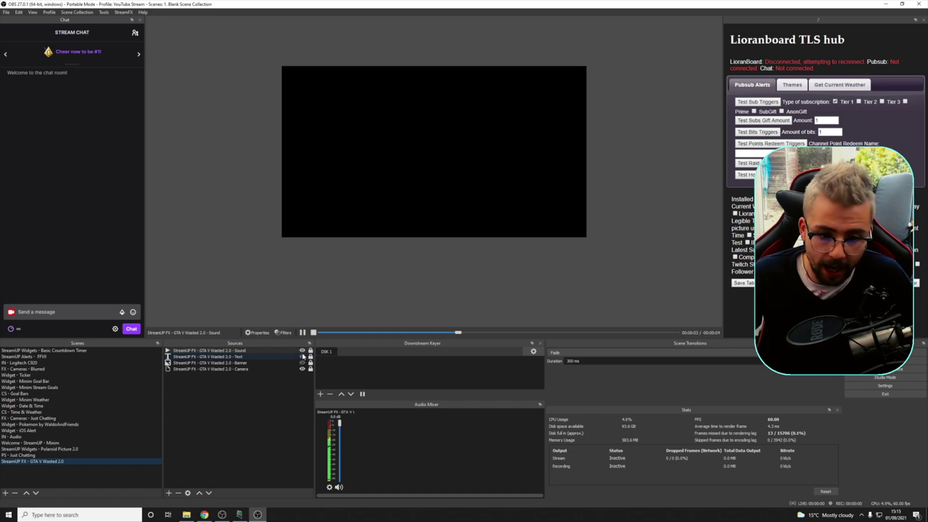
double_click(242, 368)
click(484, 343)
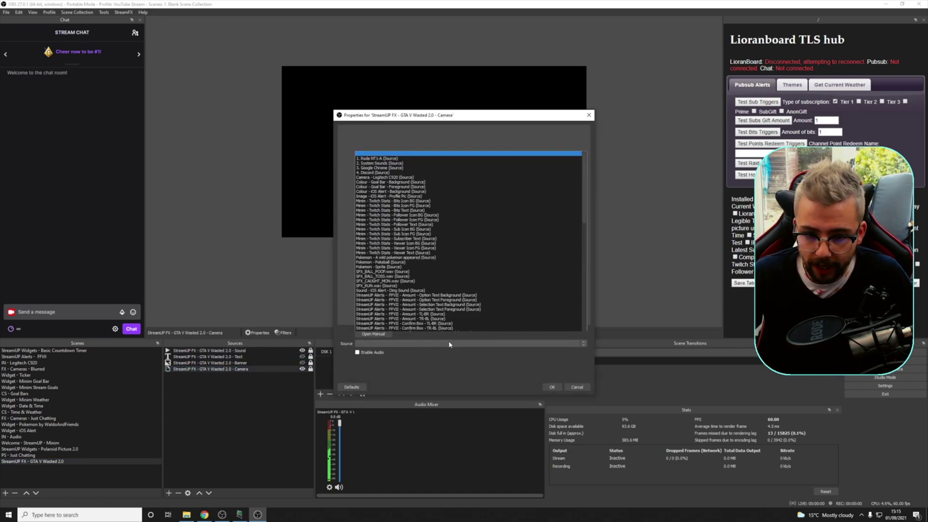
scroll(415, 242, down, 20)
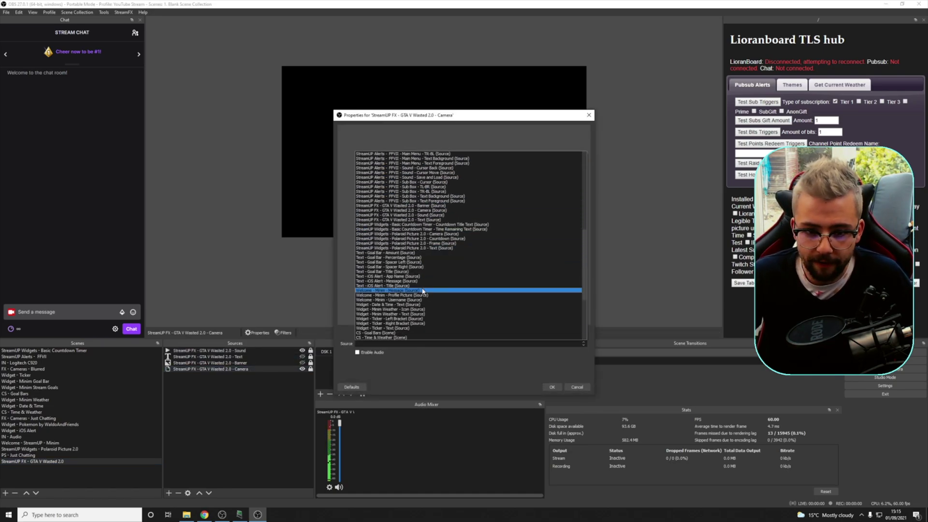
click(393, 272)
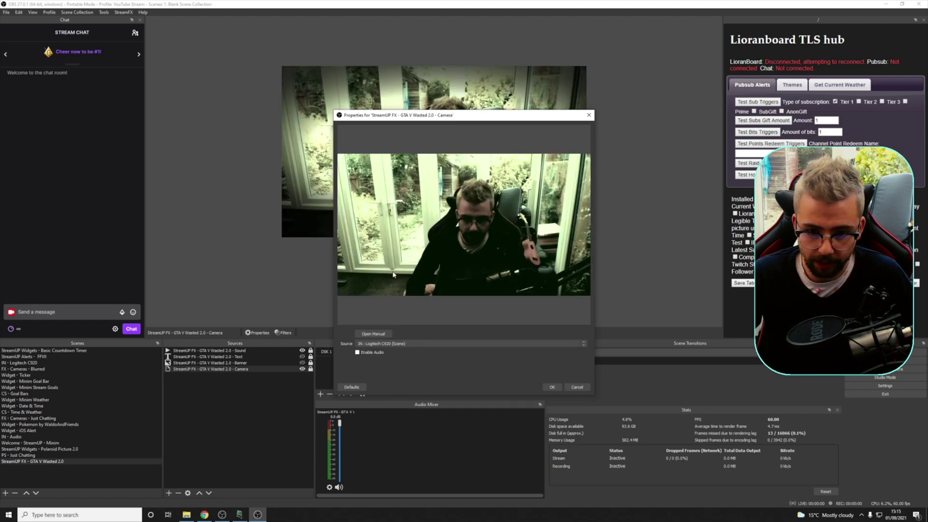
click(552, 387)
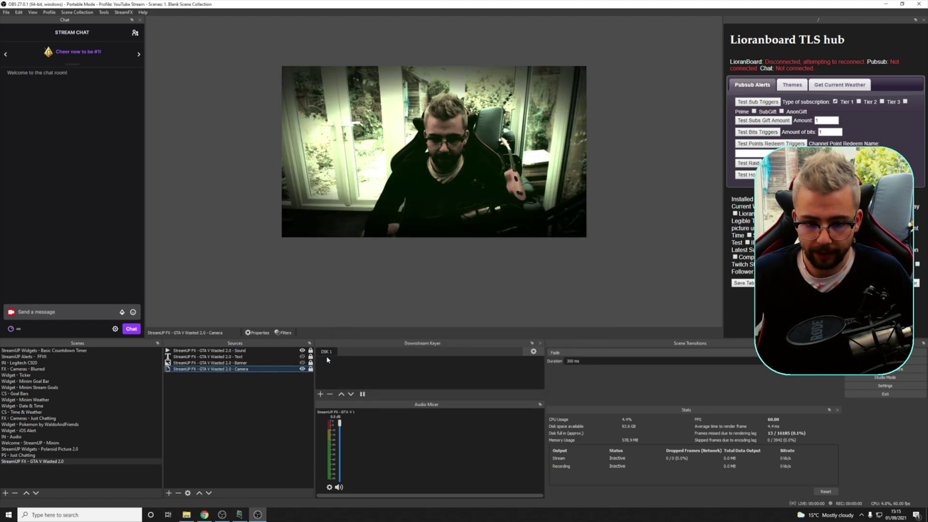
Open the filters of the StreamUP FX - GTA V Wasted 2.0 scene and move their window clear of the preview
right_click(61, 465)
click(87, 426)
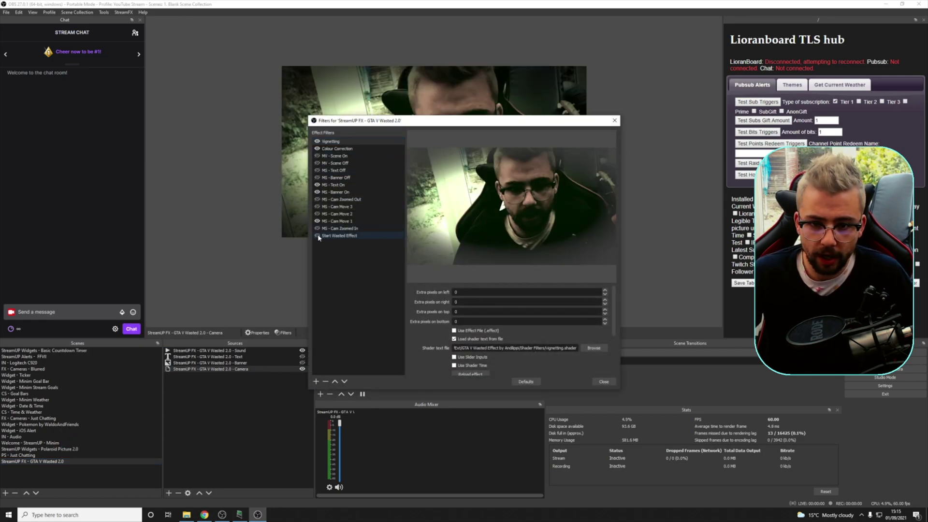
drag(462, 120, 702, 301)
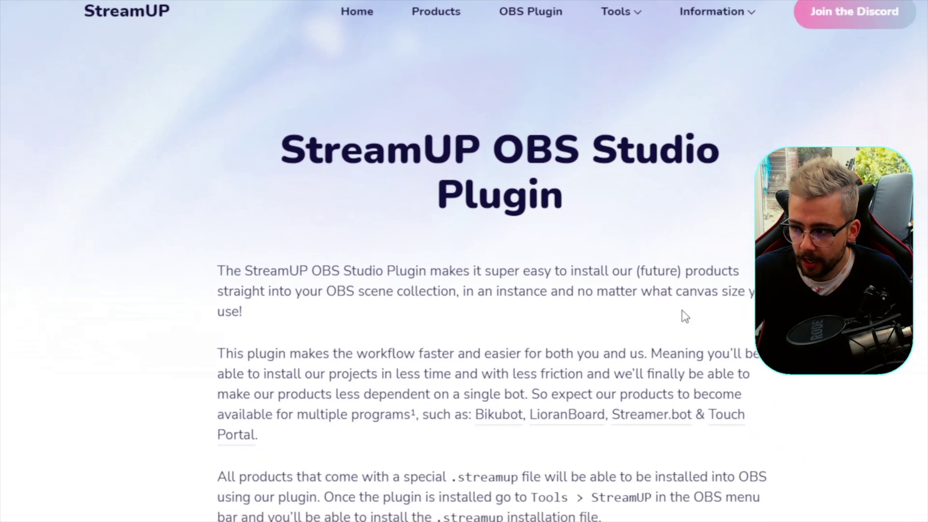
Download Version 0.0.4 for Windows from the StreamUP OBS Studio Plugin page in the browser and open the downloaded zip
scroll(677, 313, down, 3)
scroll(672, 309, down, 3)
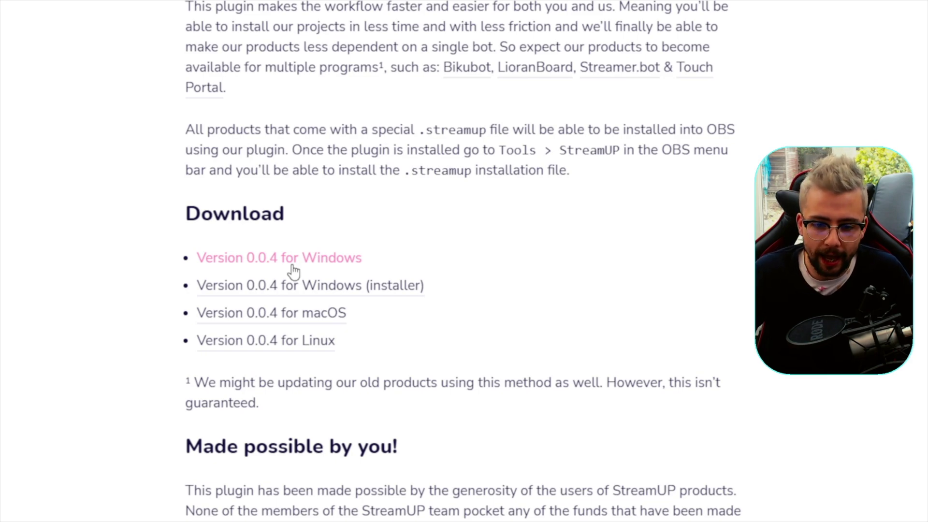
scroll(294, 271, down, 5)
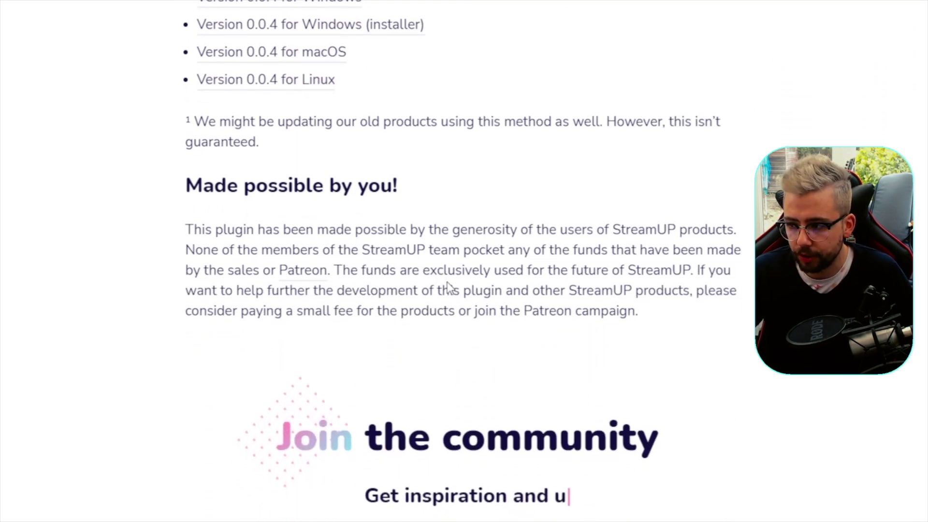
scroll(545, 222, down, 2)
scroll(477, 242, up, 2)
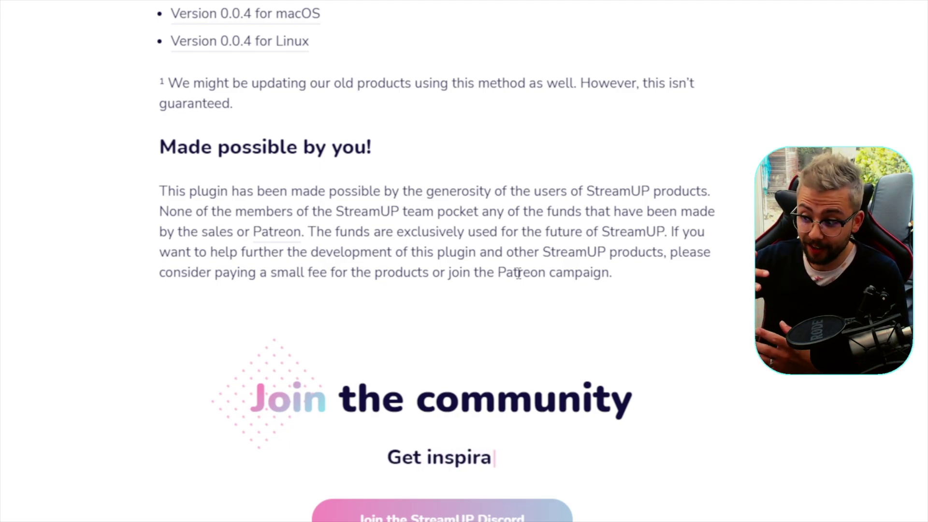
scroll(518, 273, up, 5)
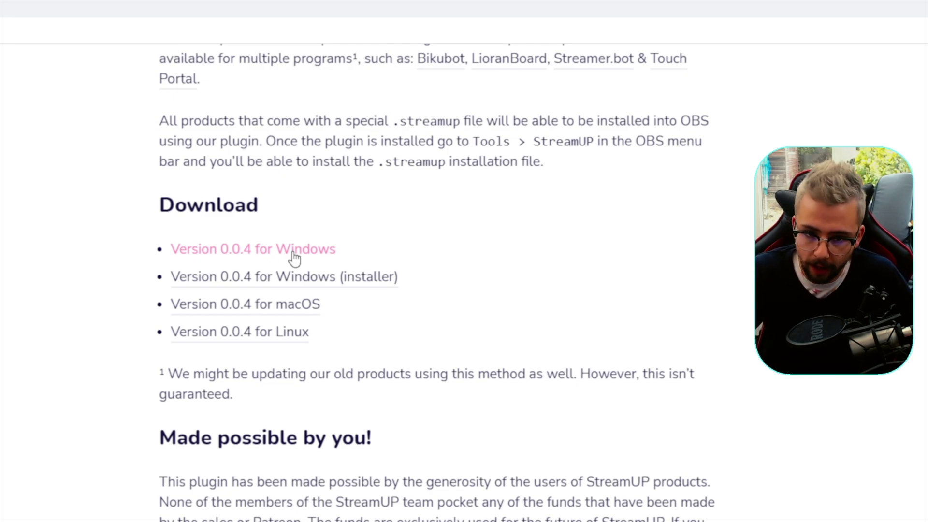
click(301, 265)
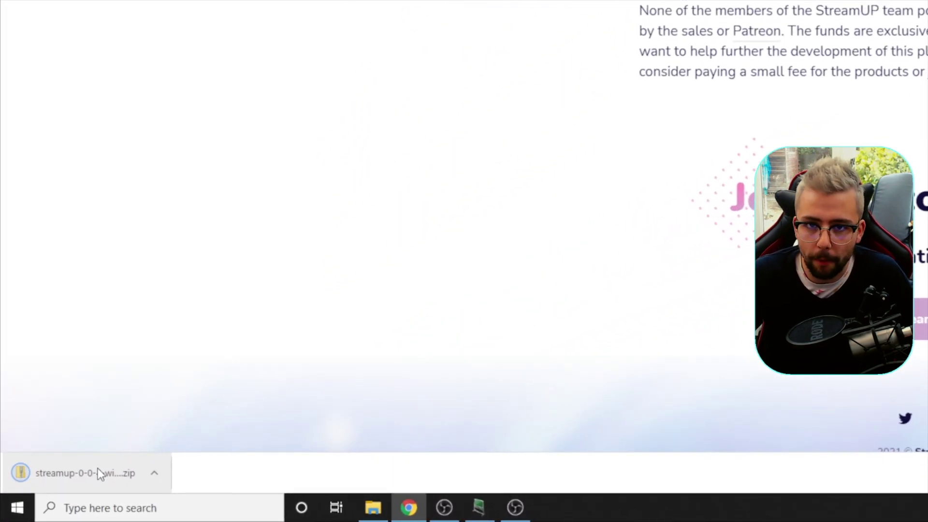
click(102, 471)
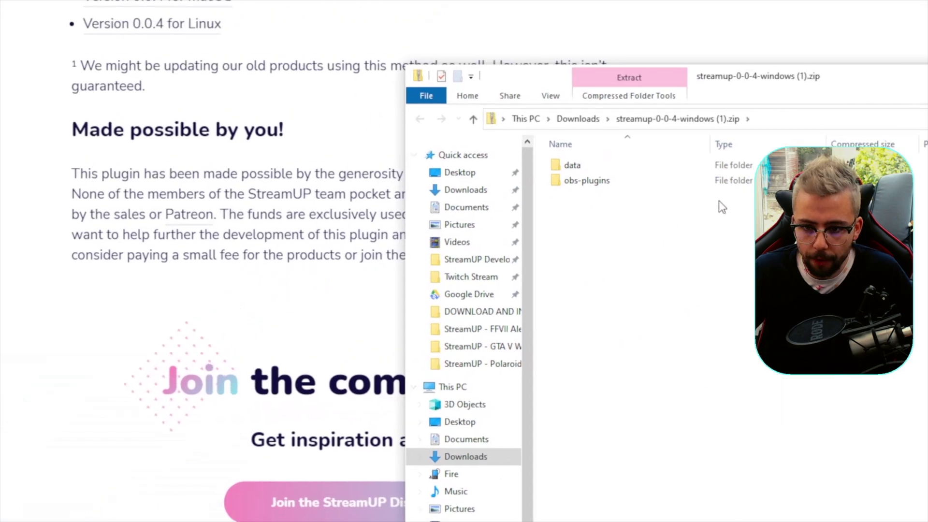
Try to copy the zip's data and obs-plugins folders into the obs-studio folder under Program Files on Local Disk (C:)
drag(614, 202, 587, 172)
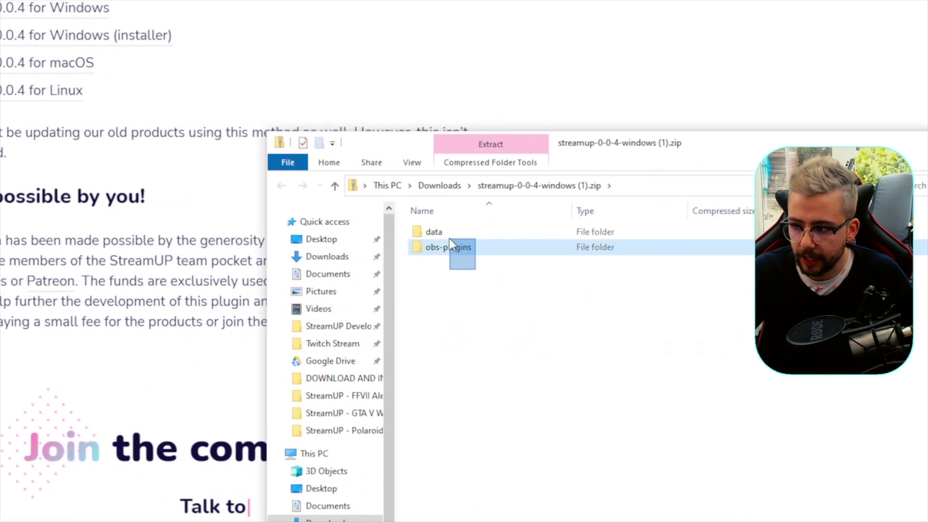
drag(450, 242, 437, 234)
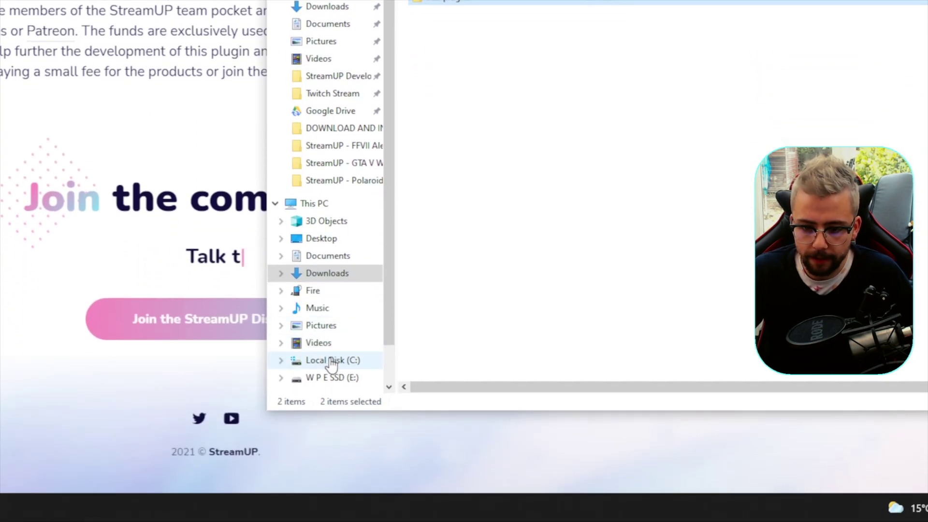
click(332, 360)
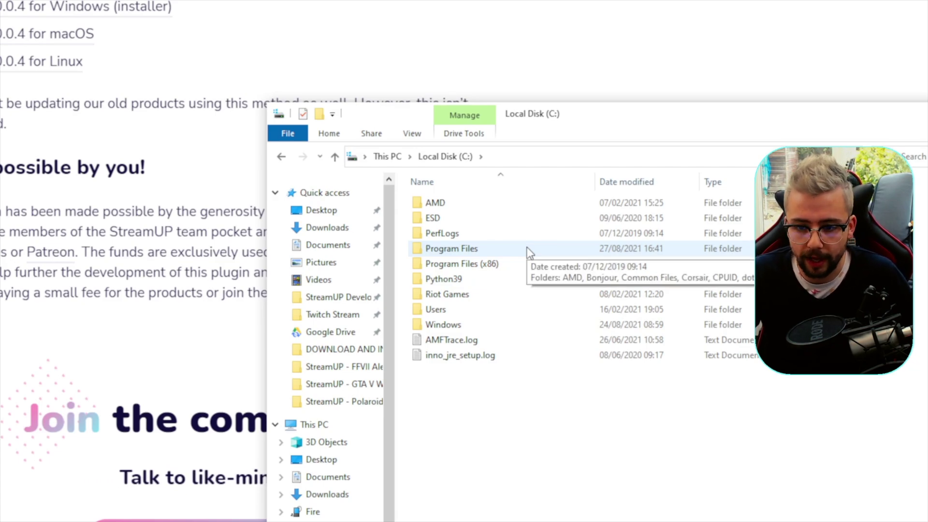
double_click(527, 247)
scroll(531, 338, down, 4)
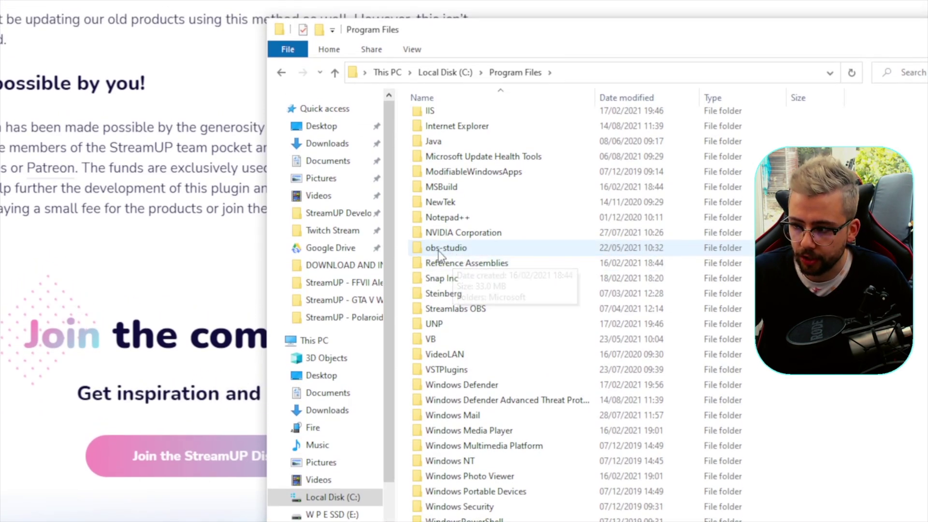
double_click(471, 251)
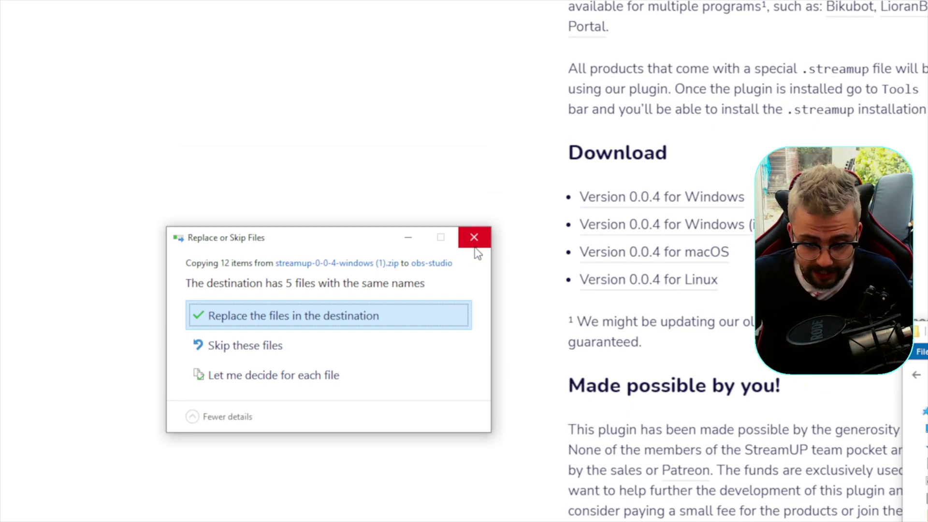
click(474, 246)
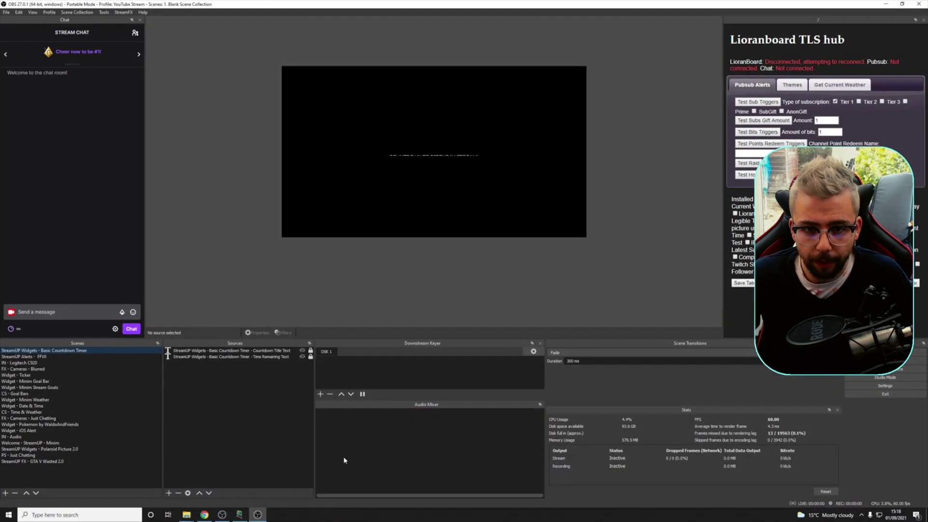
Open the StreamUP tool's file loading dialog in OBS
click(104, 12)
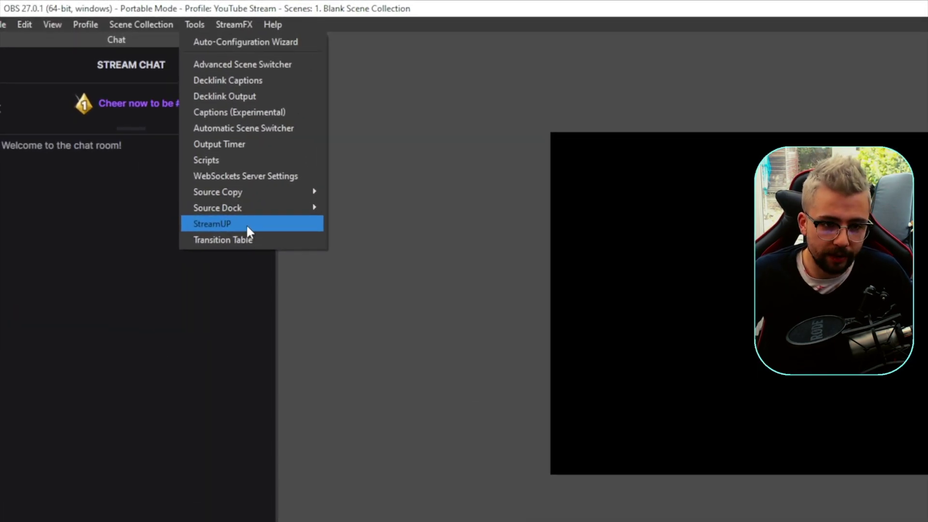
click(245, 224)
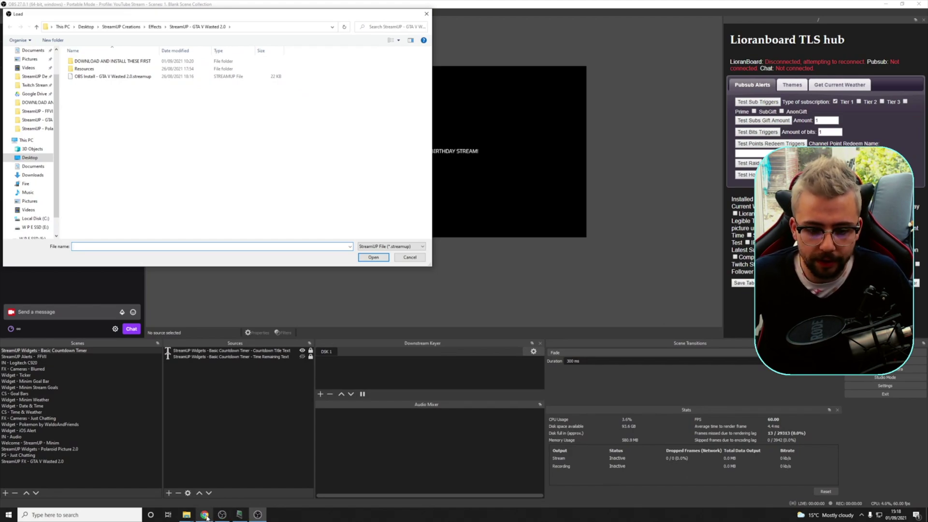
Switch to the browser and look through the alert packages, effects, games, tools and widgets on the StreamUP Our Products page
click(205, 517)
scroll(477, 85, up, 5)
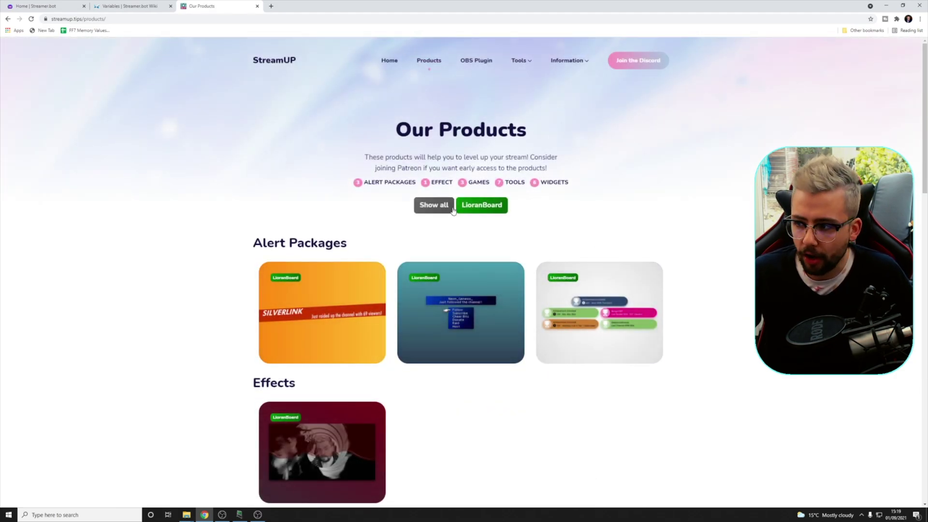
scroll(450, 220, down, 13)
scroll(451, 217, down, 5)
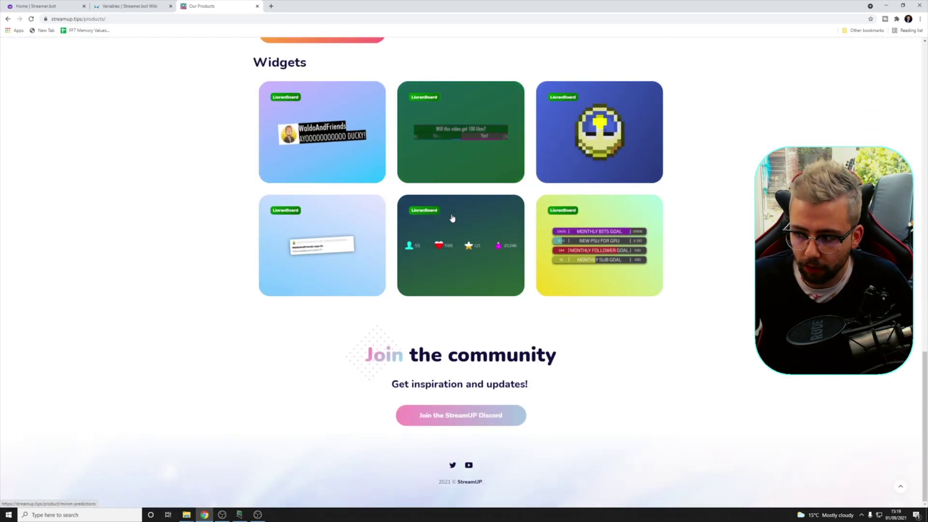
scroll(451, 220, up, 18)
scroll(451, 223, up, 1)
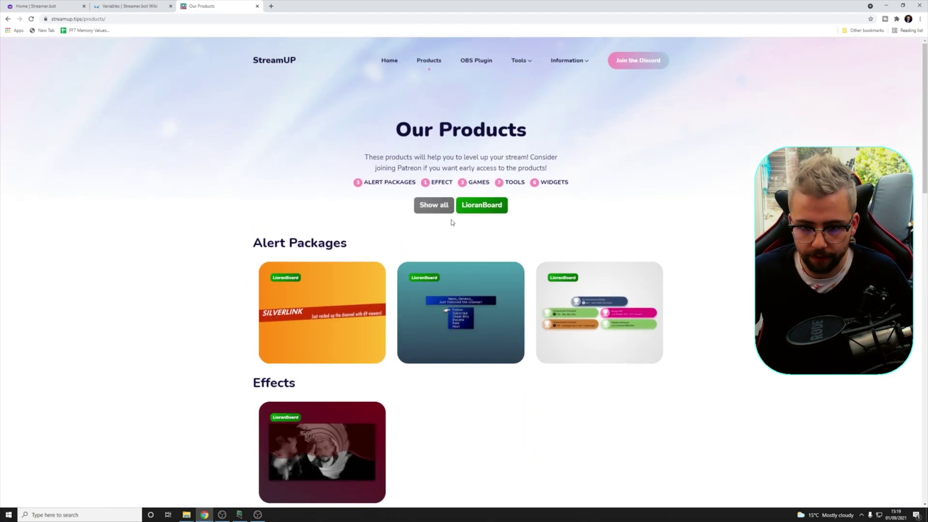
Open the Minim Walk-in Message product from the Widgets section and go to its free download page
scroll(409, 290, down, 3)
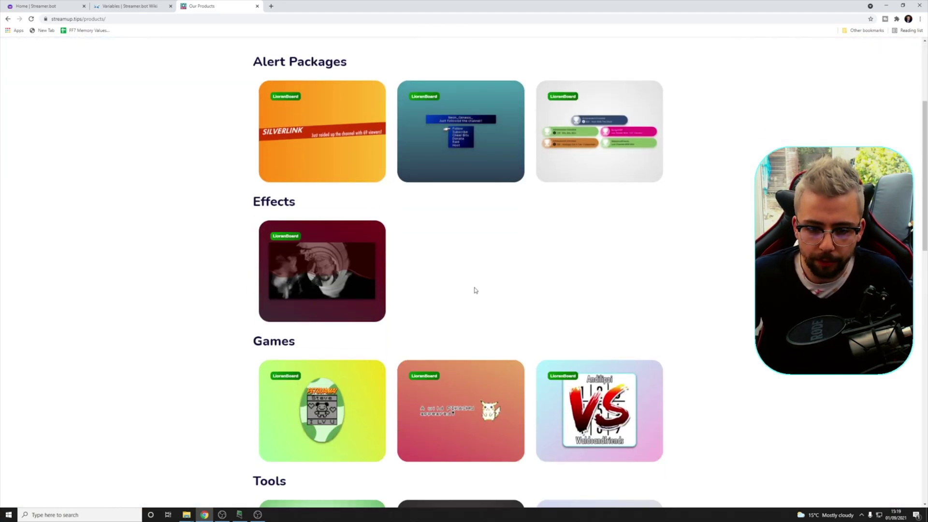
scroll(475, 290, down, 15)
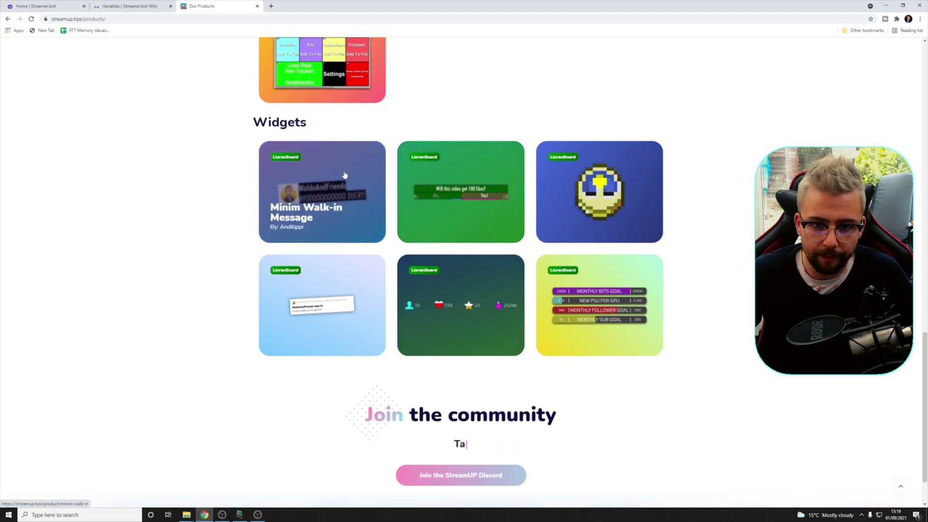
click(353, 210)
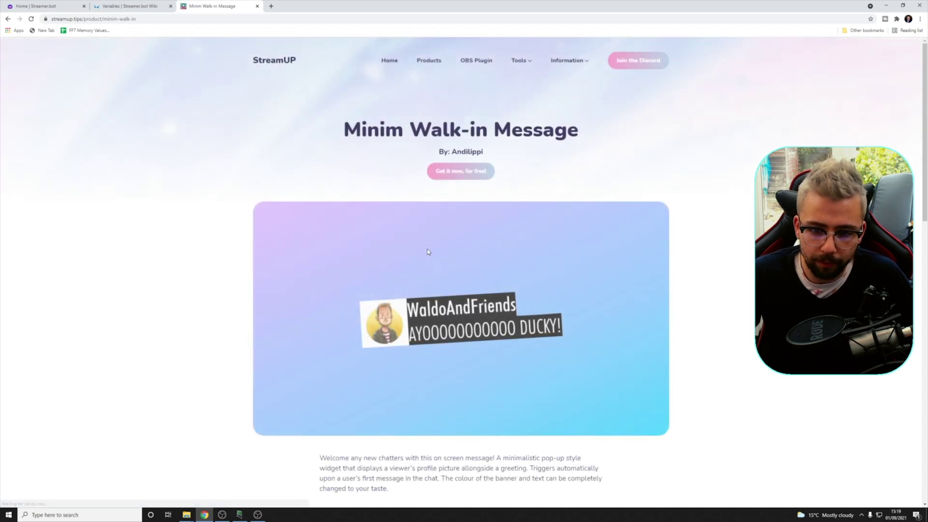
click(450, 174)
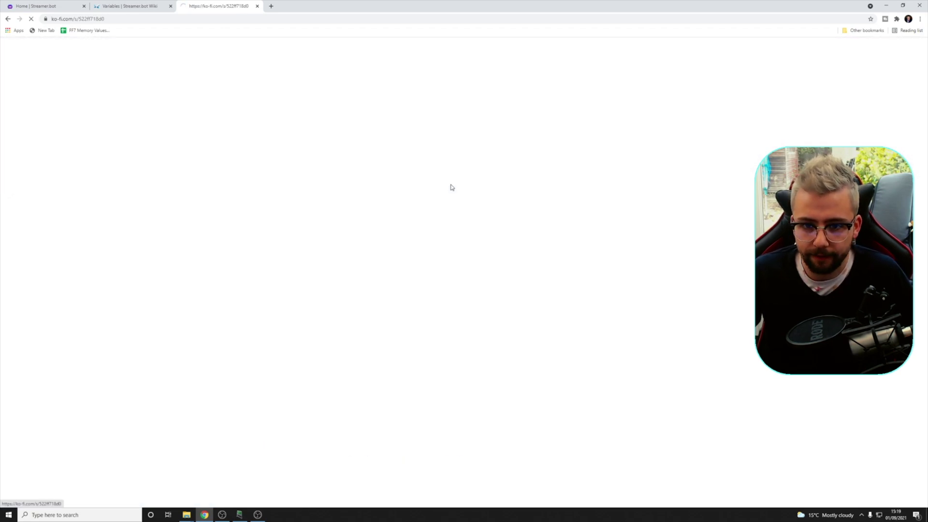